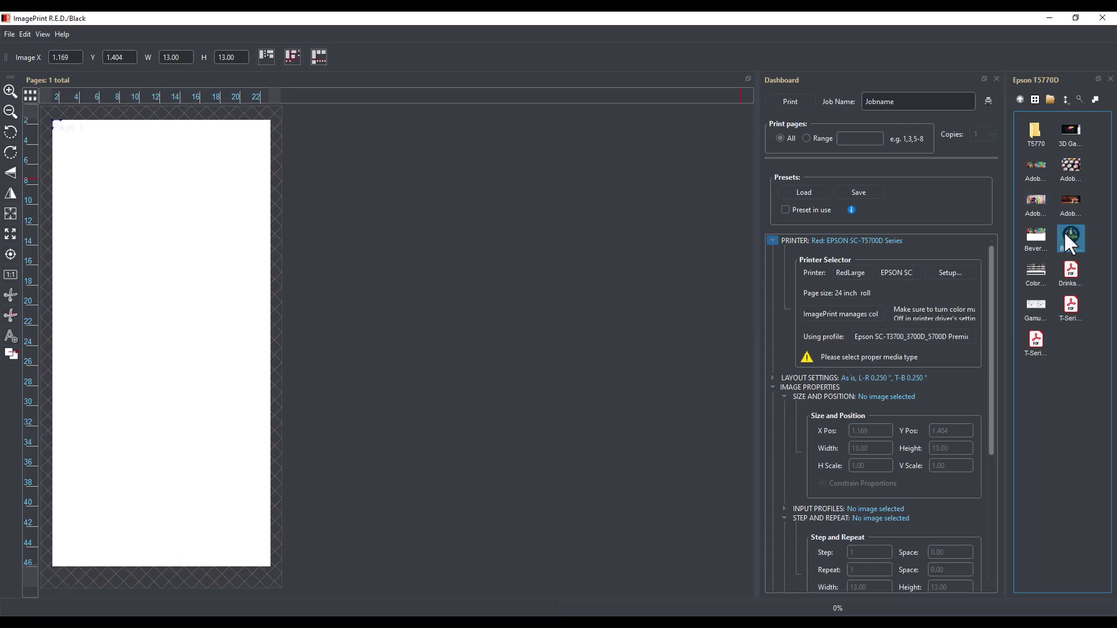
Place the Brewhouse sticker image on the page and set its width to 10, giving 10 × 10.
left_click_drag(1066, 233, 208, 170)
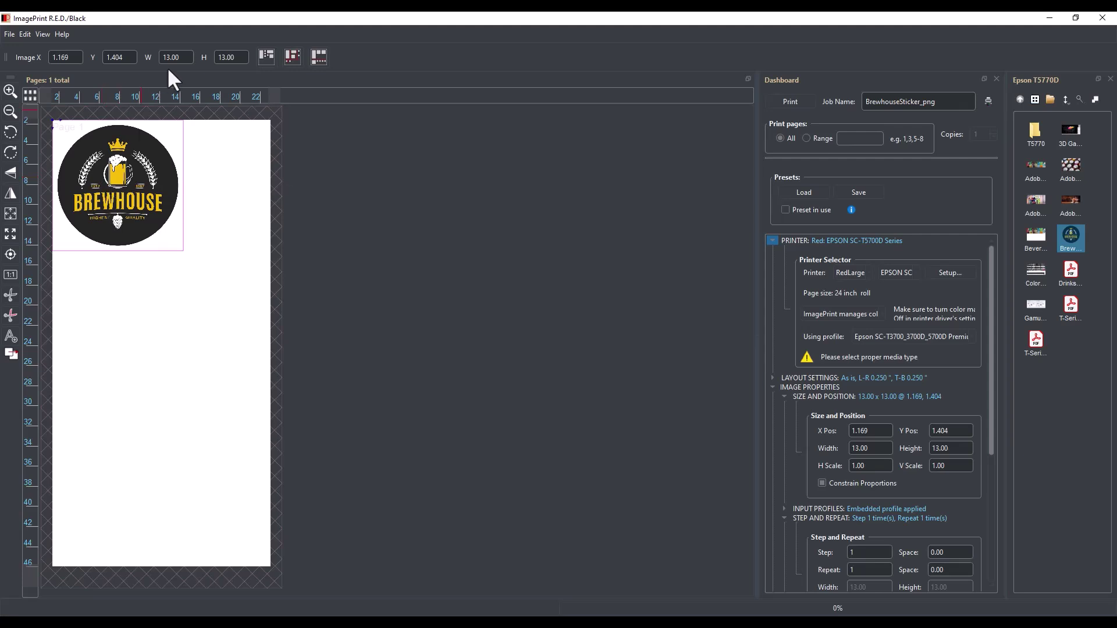
left_click_drag(179, 60, 149, 60)
type("10")
key("Tab")
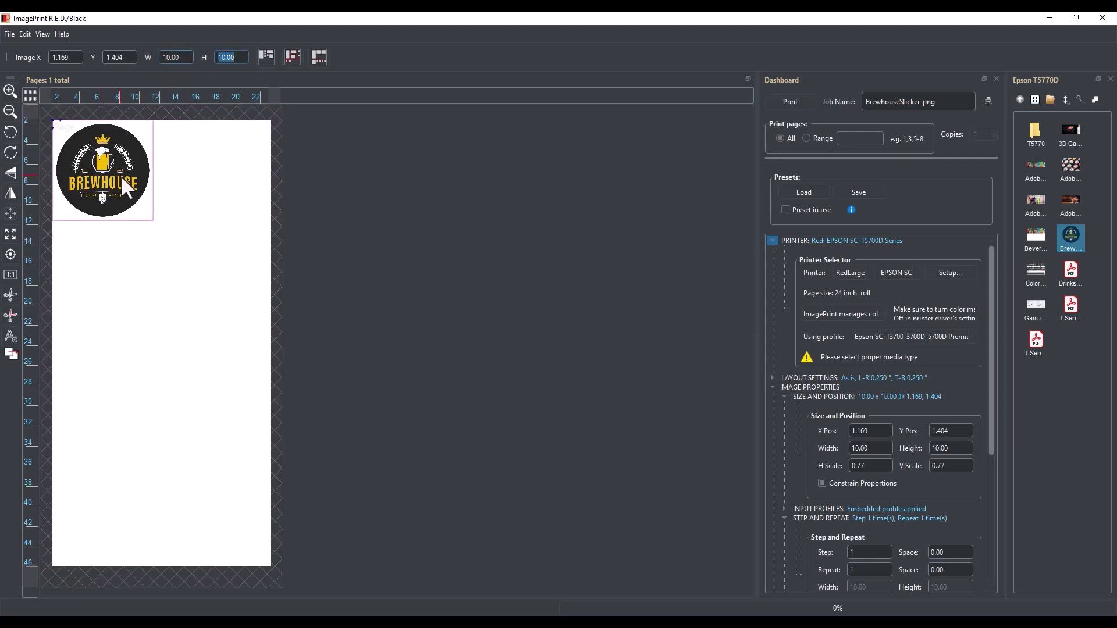
Generate a contour for the sticker at 89% threshold with Exclude Interiors checked.
right_click(124, 186)
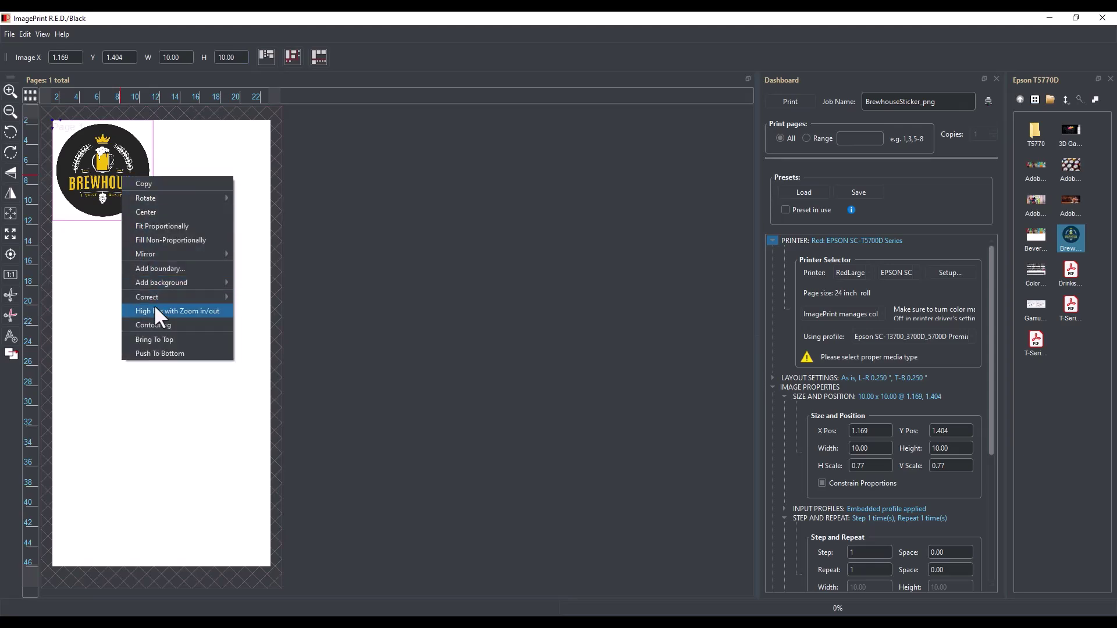
left_click(158, 323)
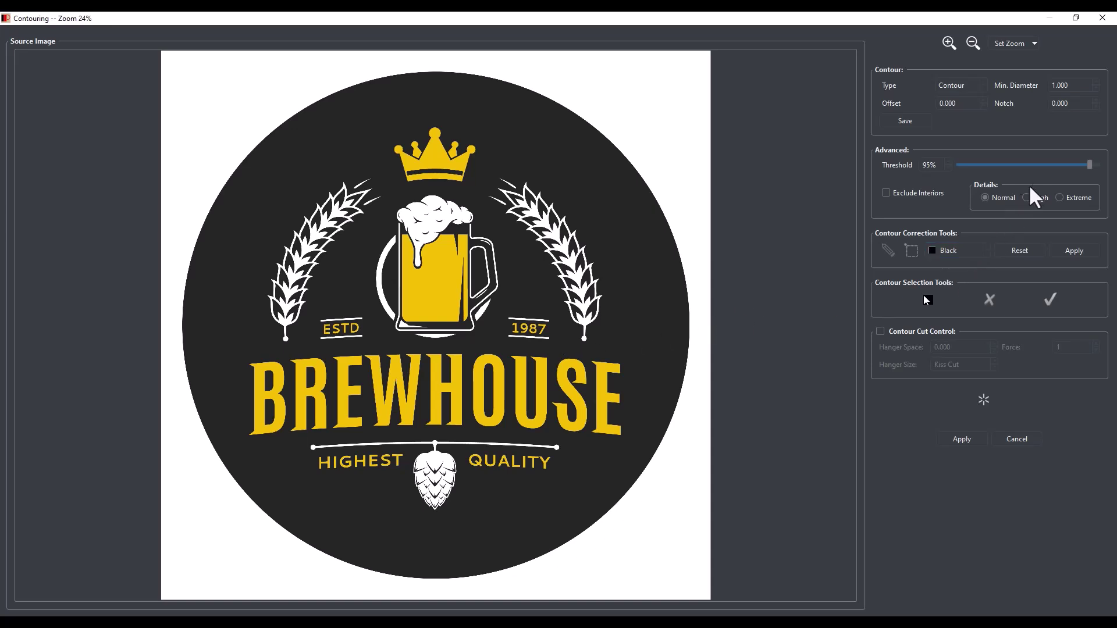
left_click_drag(1084, 165, 1080, 165)
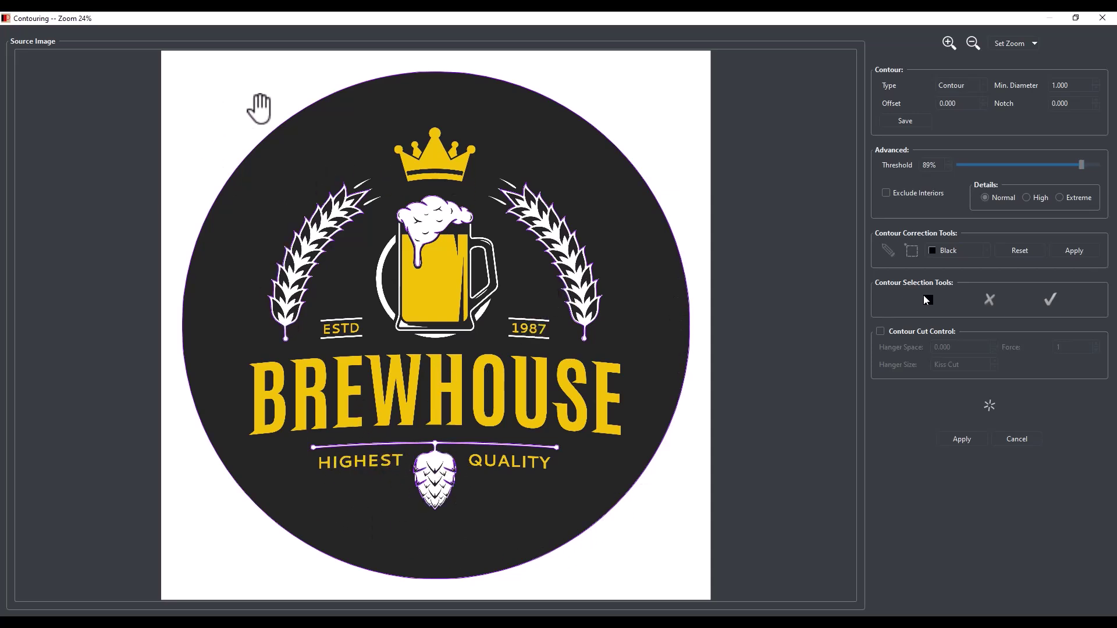
left_click(885, 194)
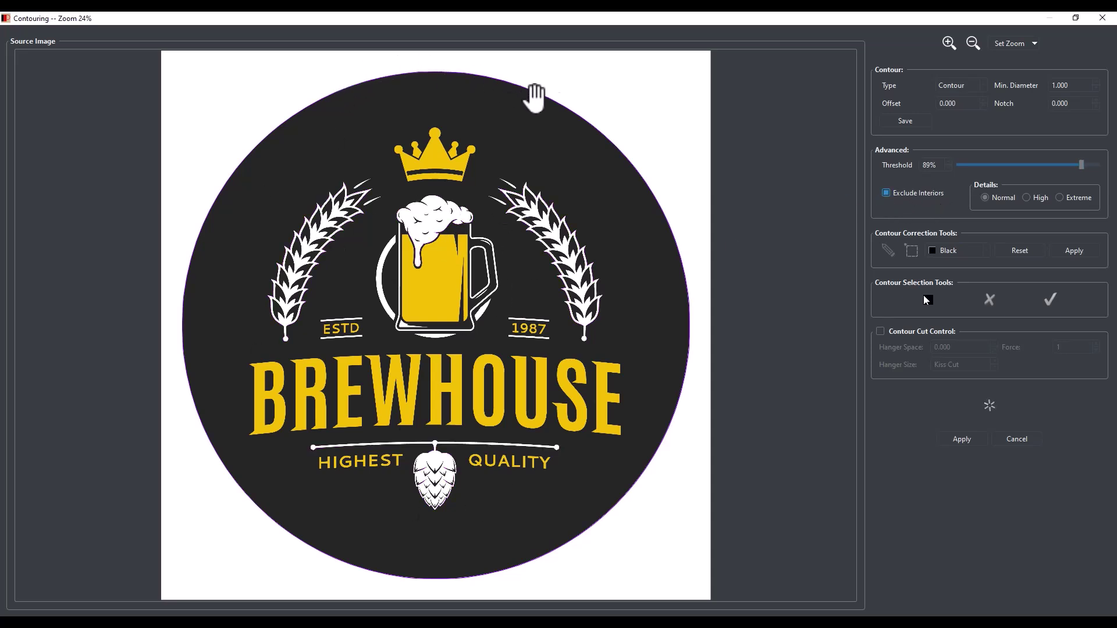
Set the contour offset to -0.150 to inset it.
left_click(970, 105)
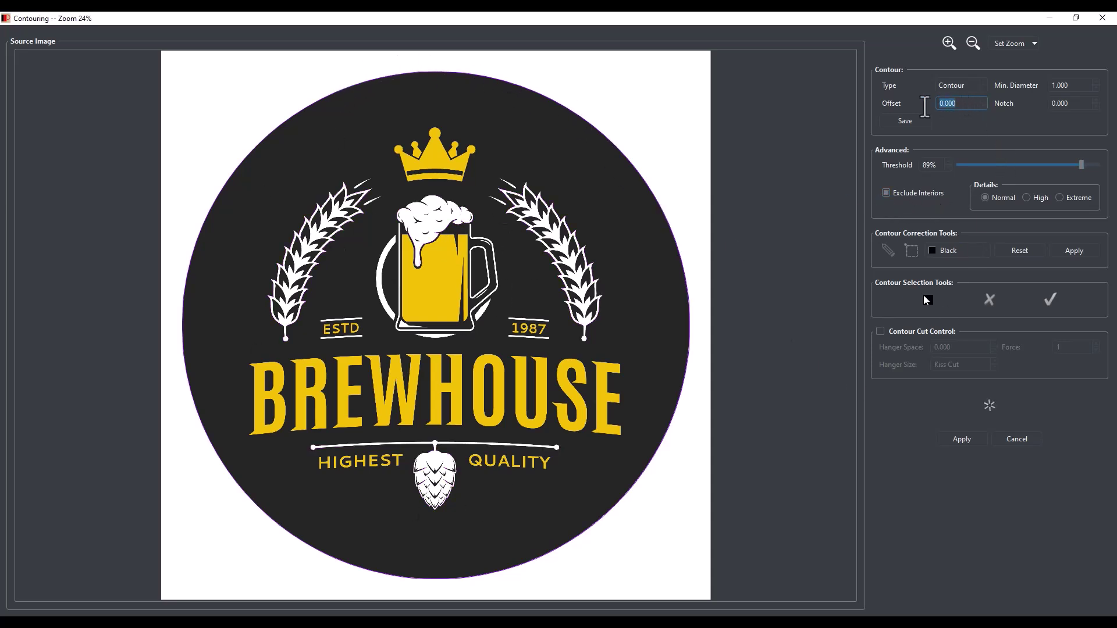
type("-.15")
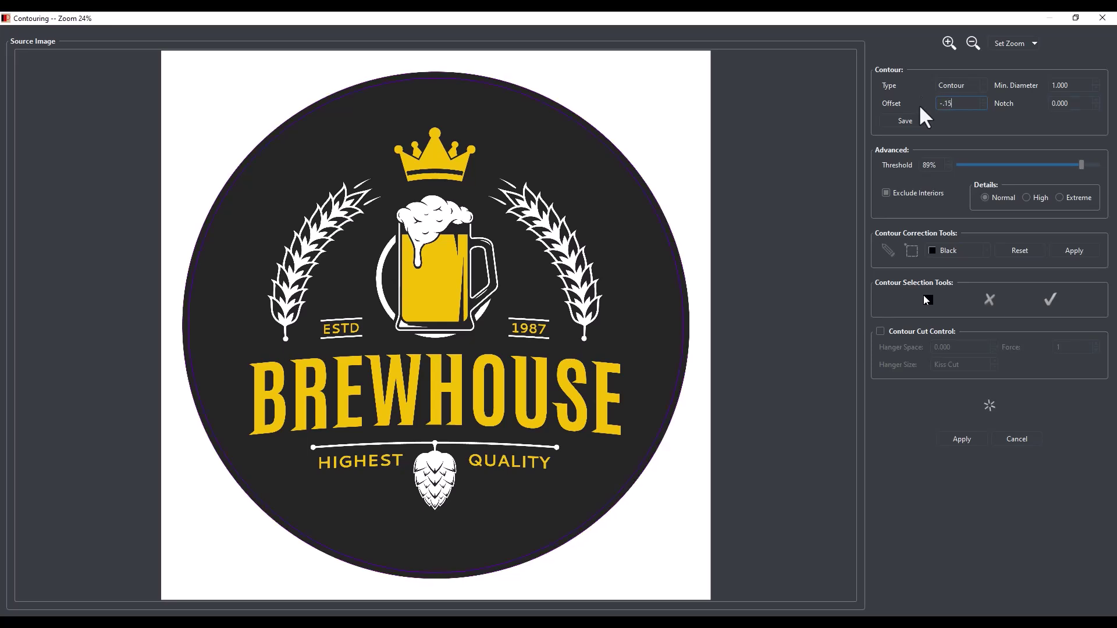
key("Tab")
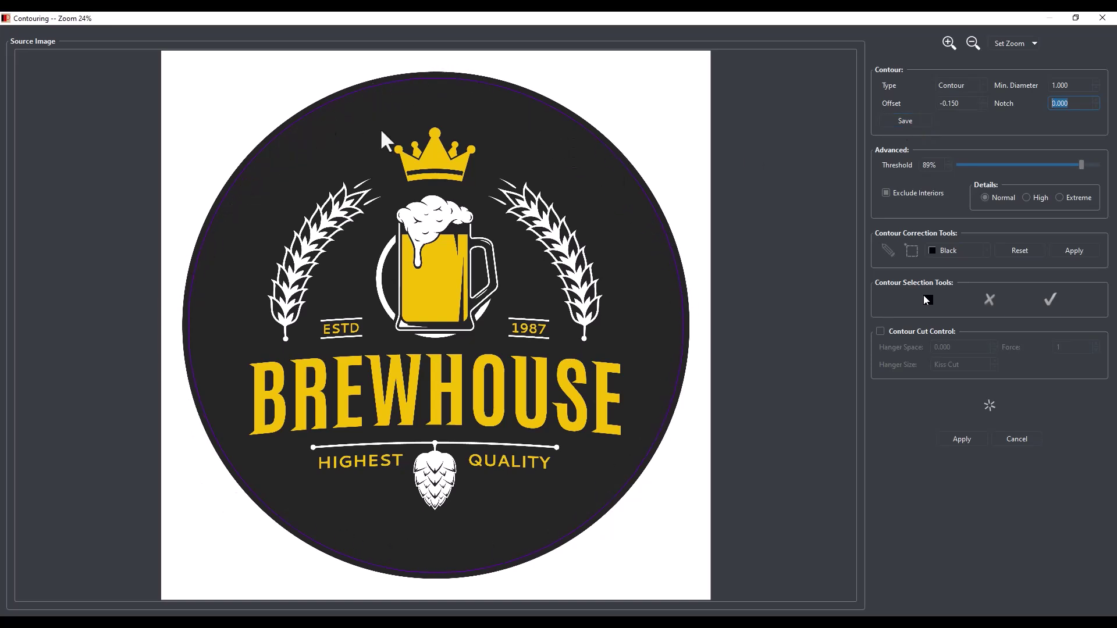
Turn on Contour Cut Control with Kiss Cut and a cutting force of 8.
left_click(880, 333)
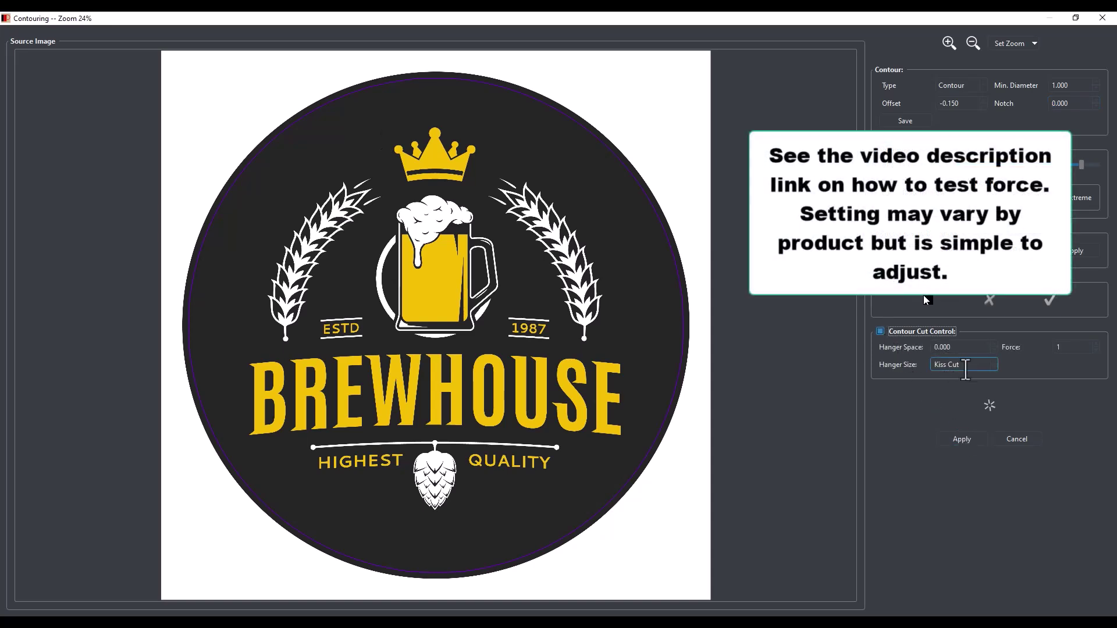
left_click(1061, 348)
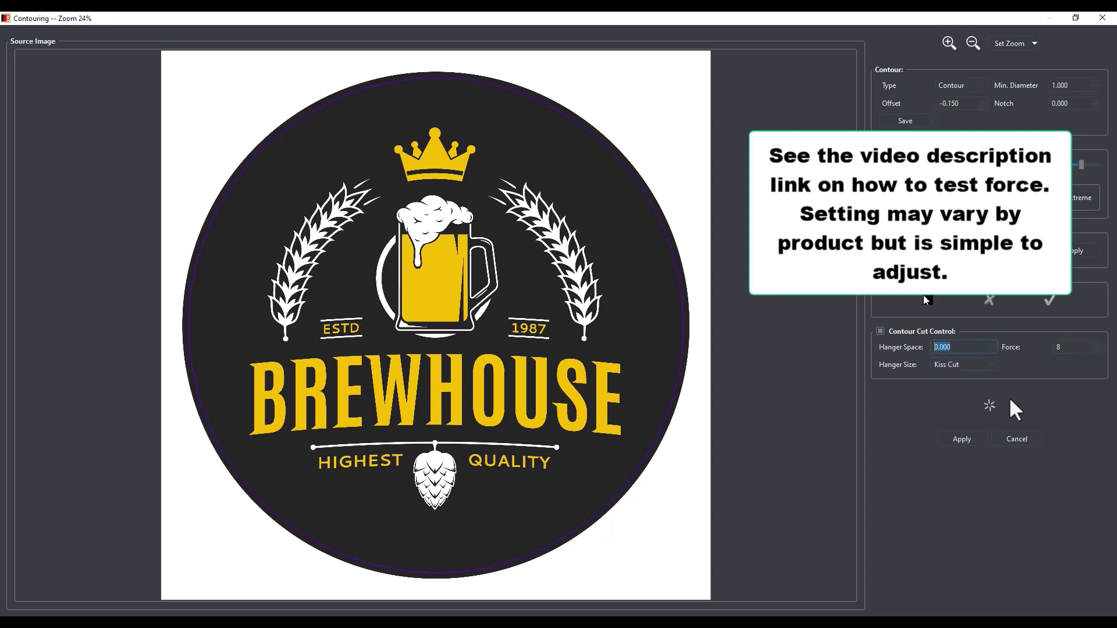
key("Tab")
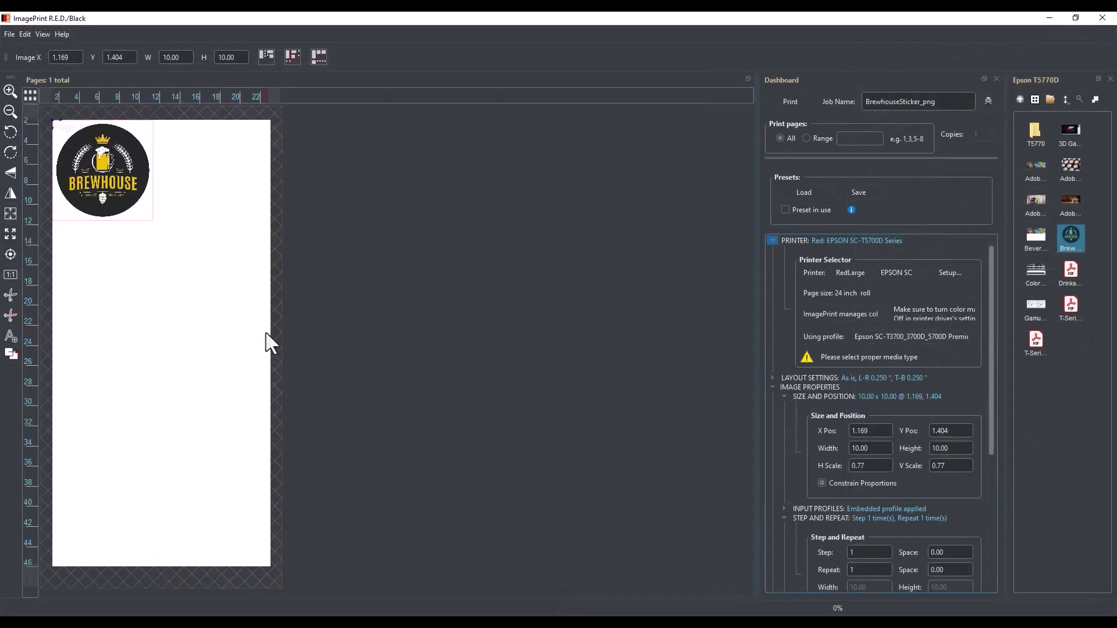
Zoom in to inspect the sticker's contour edge, then zoom back out to the page.
left_click(12, 92)
left_click(12, 92)
left_click(12, 92)
left_click(12, 92)
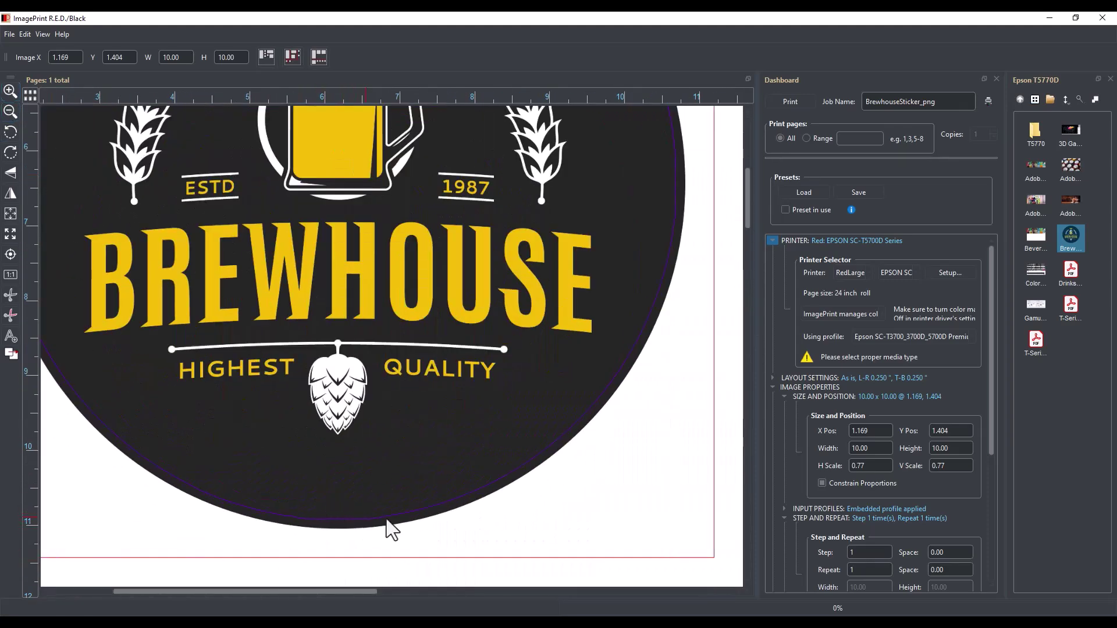
left_click(8, 116)
left_click(8, 117)
left_click(8, 115)
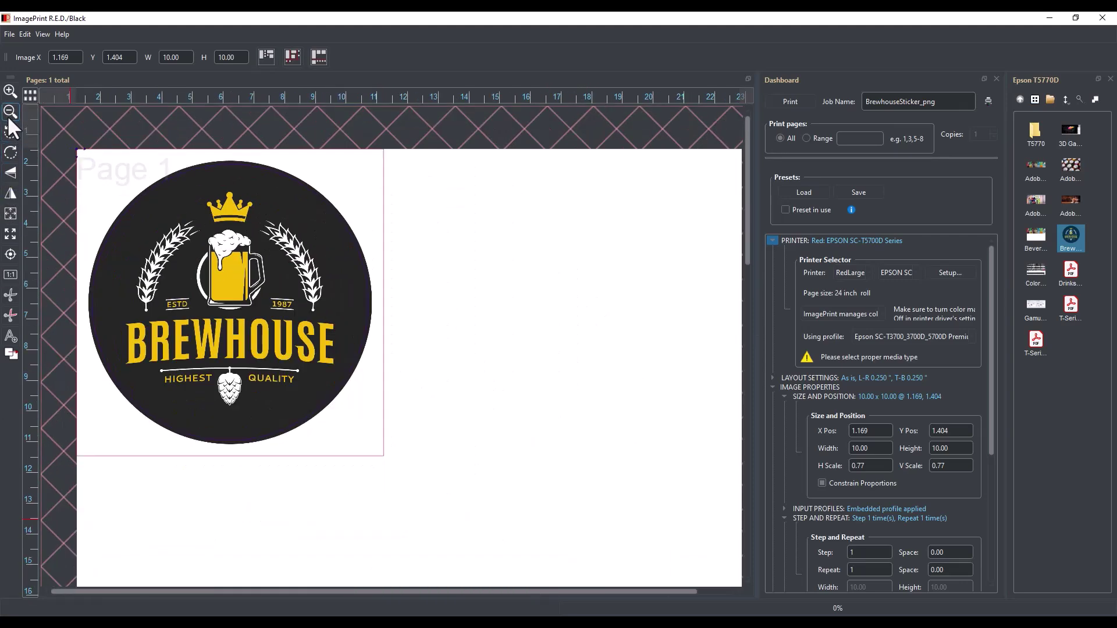
left_click(8, 115)
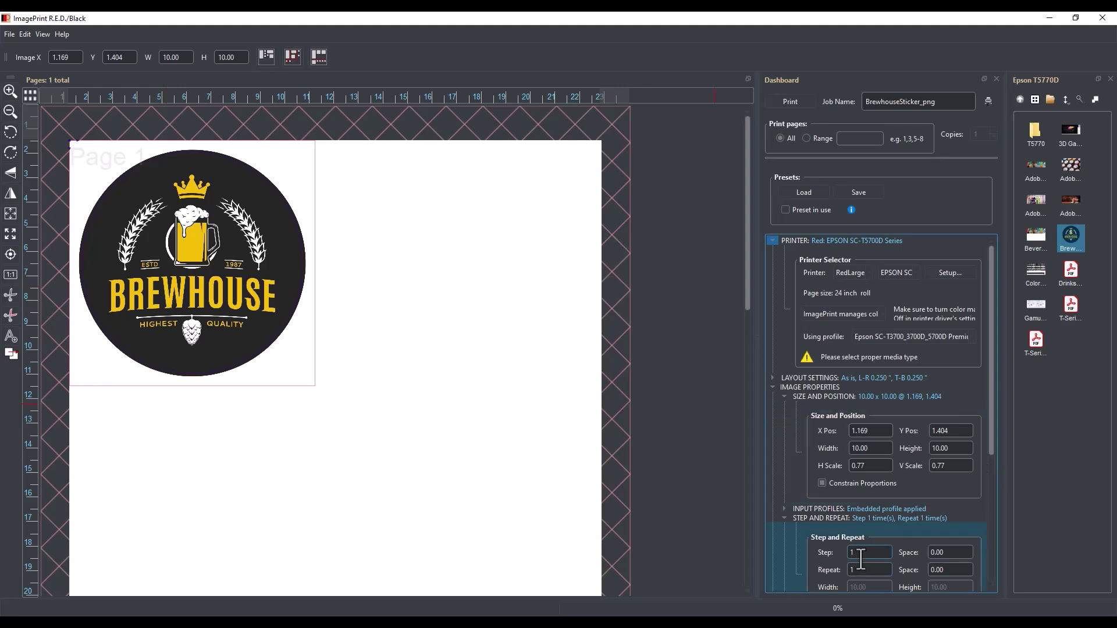
Set Step and Repeat to Step 2, Space 0.25 and Repeat 2 for a 2×2 grid.
key("Tab")
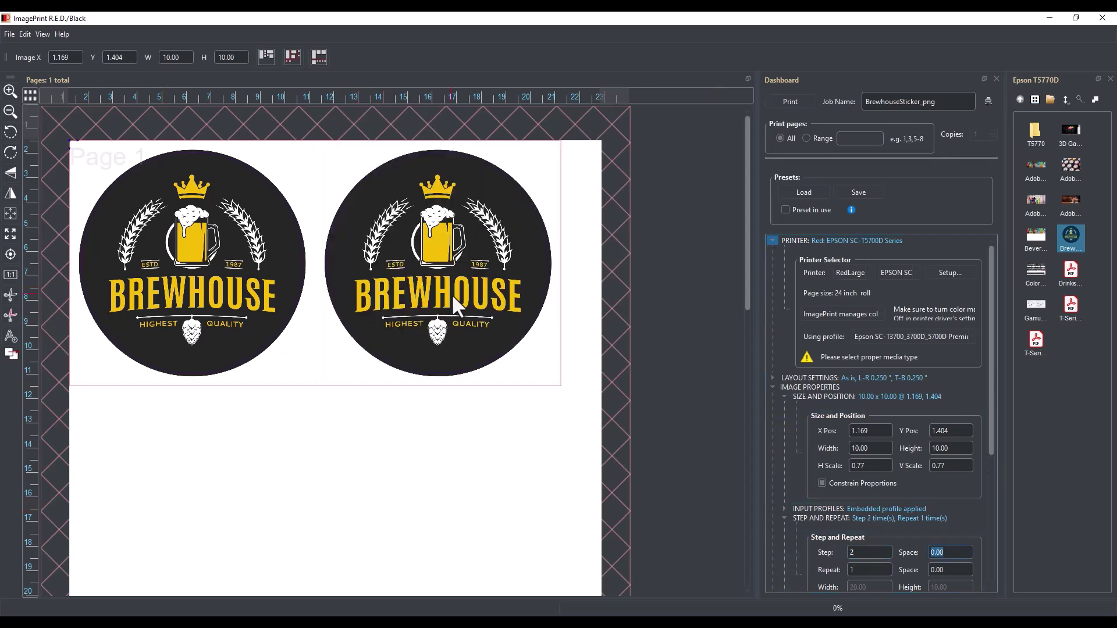
type("0.25")
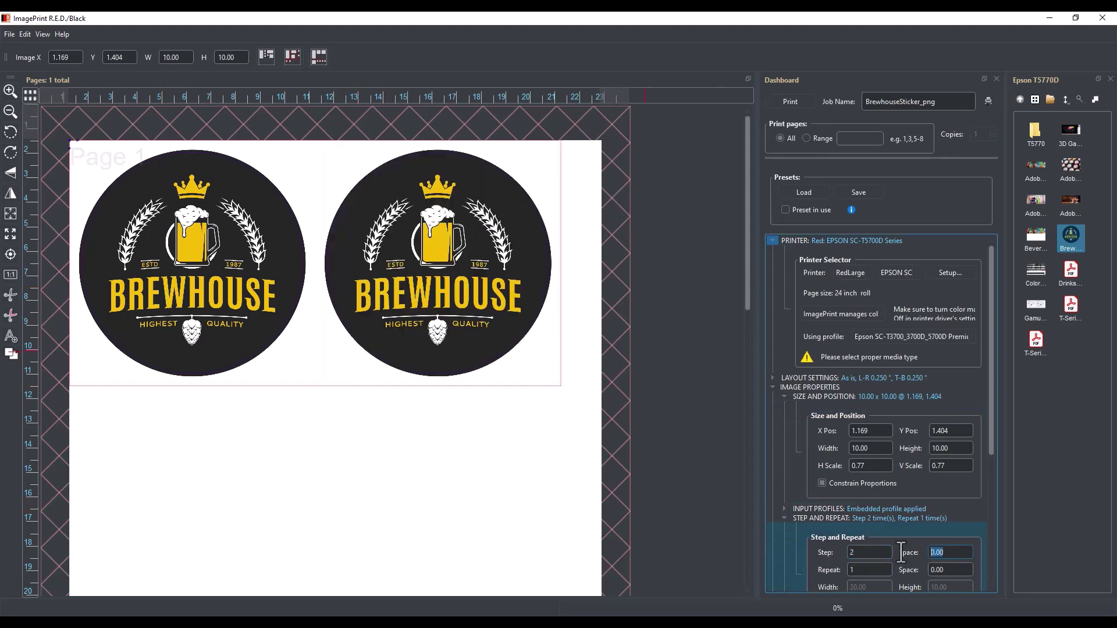
key("Tab")
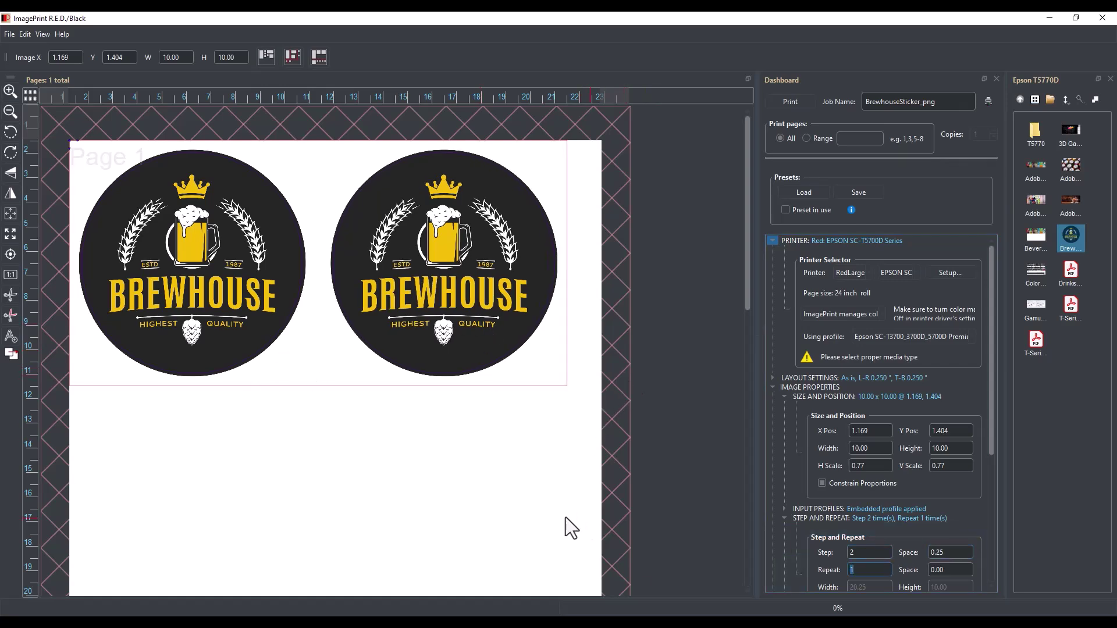
key("Tab")
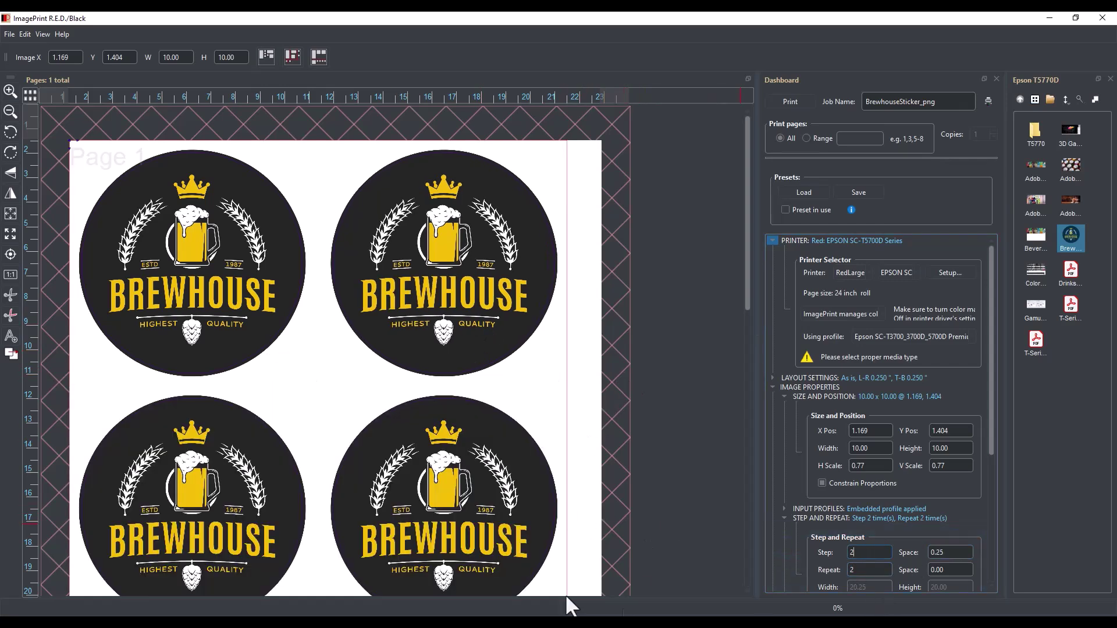
key("ctrl+minus")
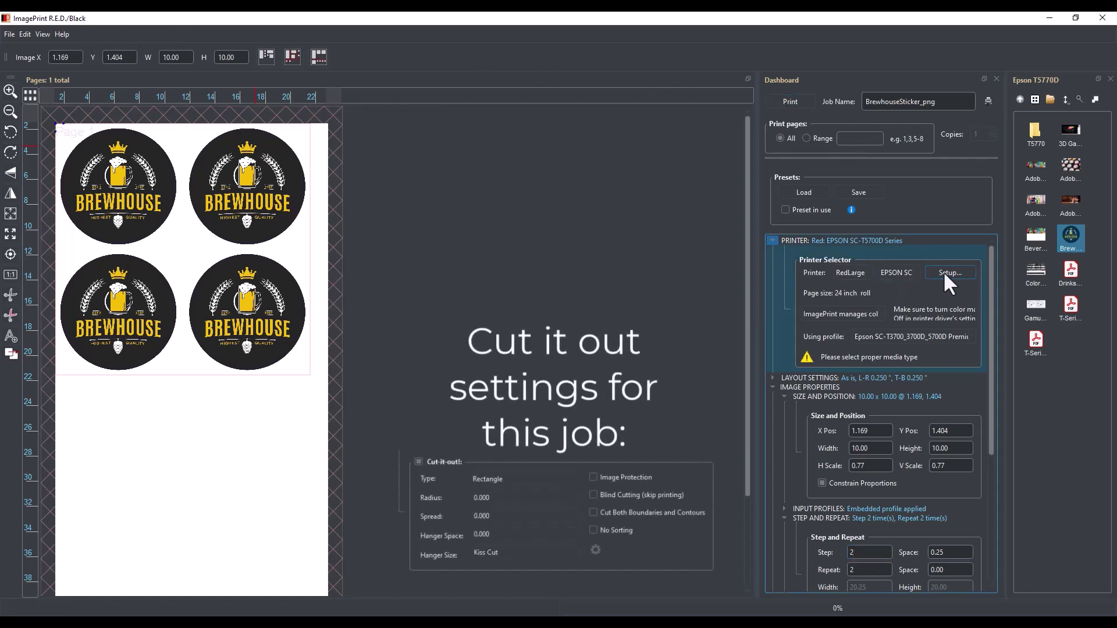
Review the Epson driver's Layout and Advanced roll paper settings in printer setup.
left_click(903, 274)
left_click(230, 98)
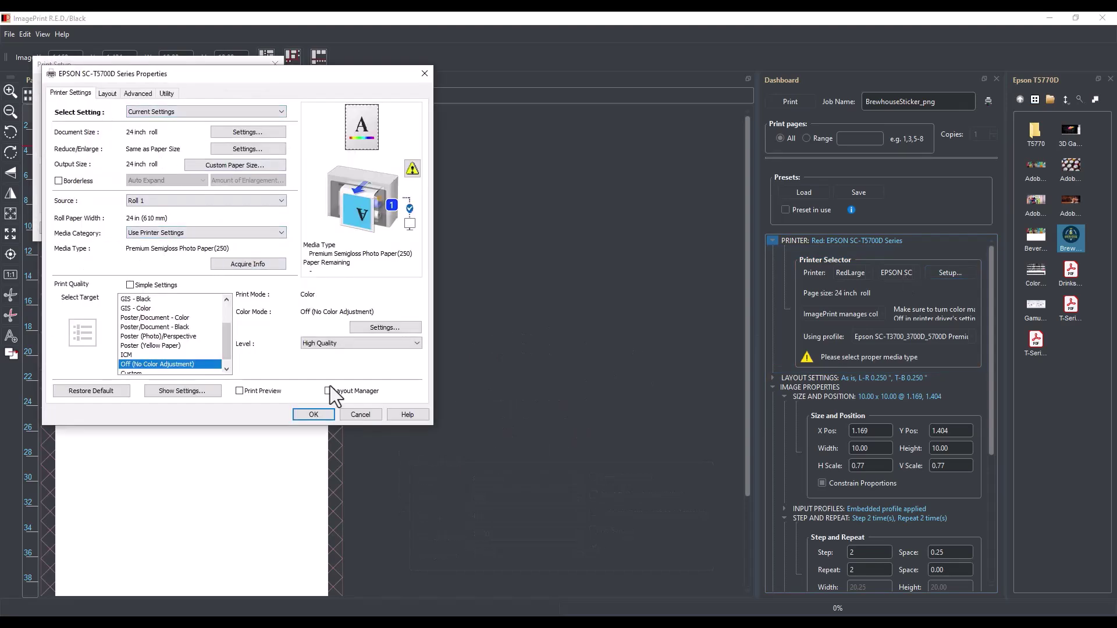
left_click(107, 93)
left_click(138, 93)
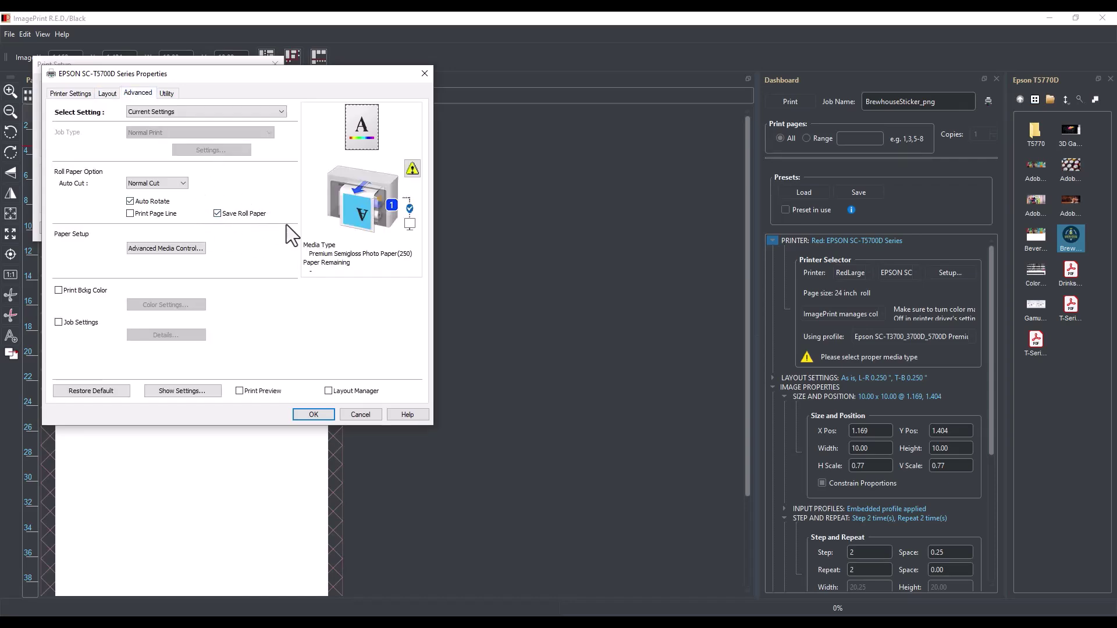
Accept the driver settings, move the grid to X 1.875, Y 1.867, and print to RedLarge.
left_click(295, 416)
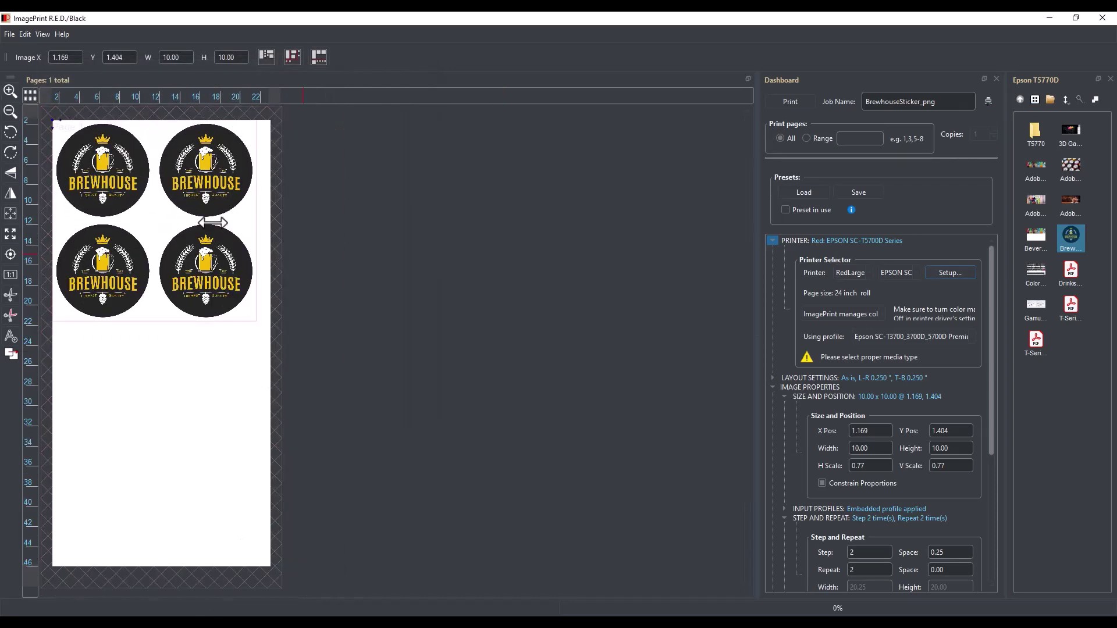
left_click_drag(118, 180, 126, 185)
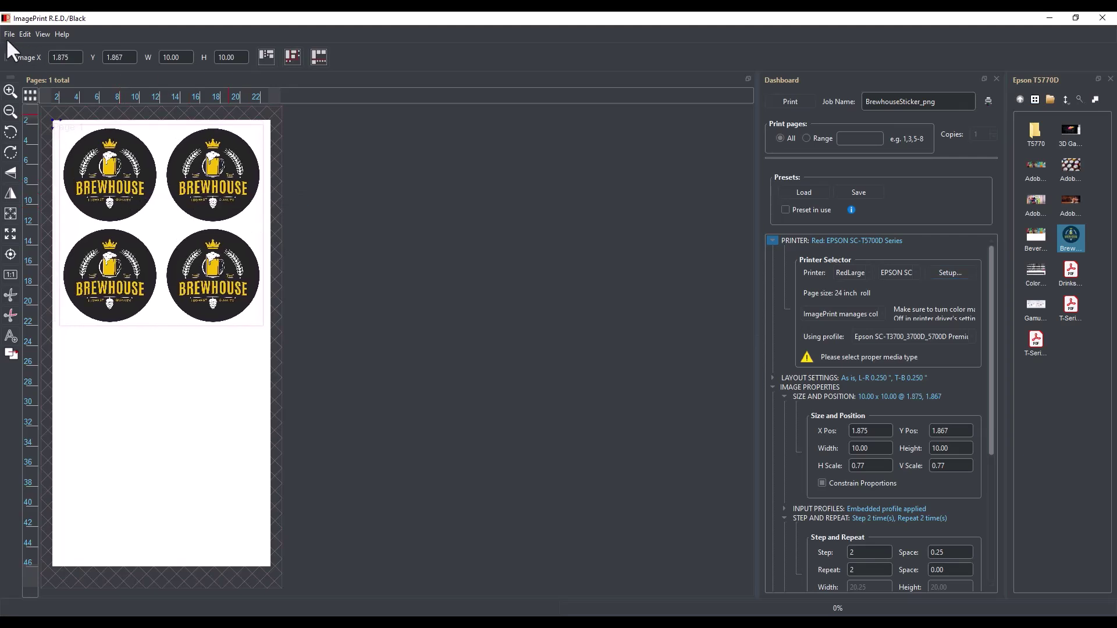
left_click(780, 100)
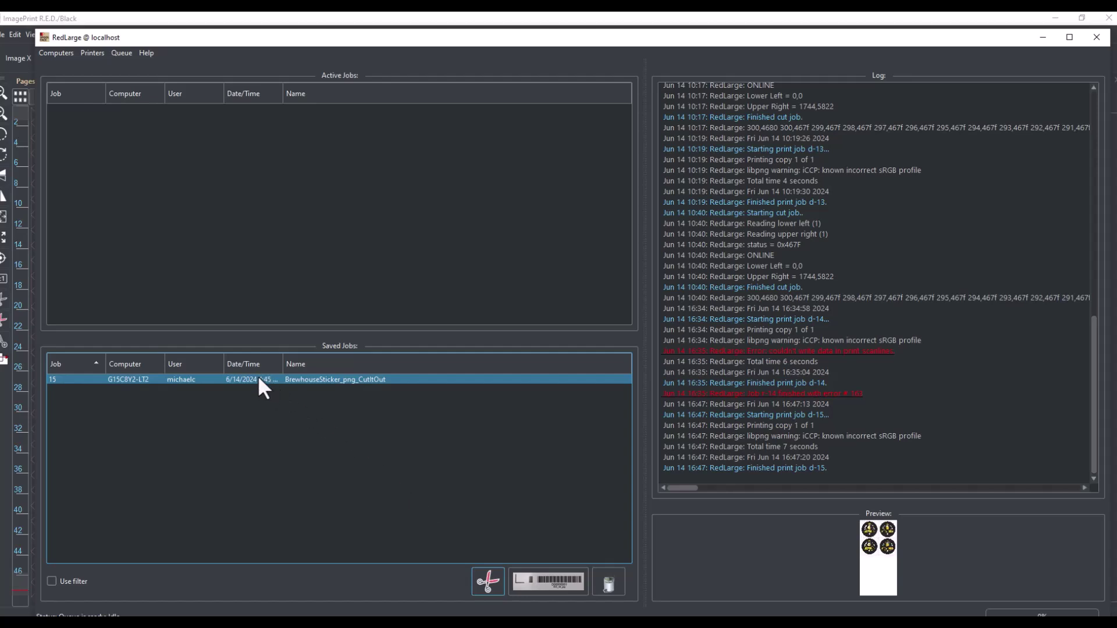
Drag saved job 15, BrewhouseSticker_png_CutItOut, onto the scissors button to send it to the cutter.
left_click_drag(259, 379, 484, 580)
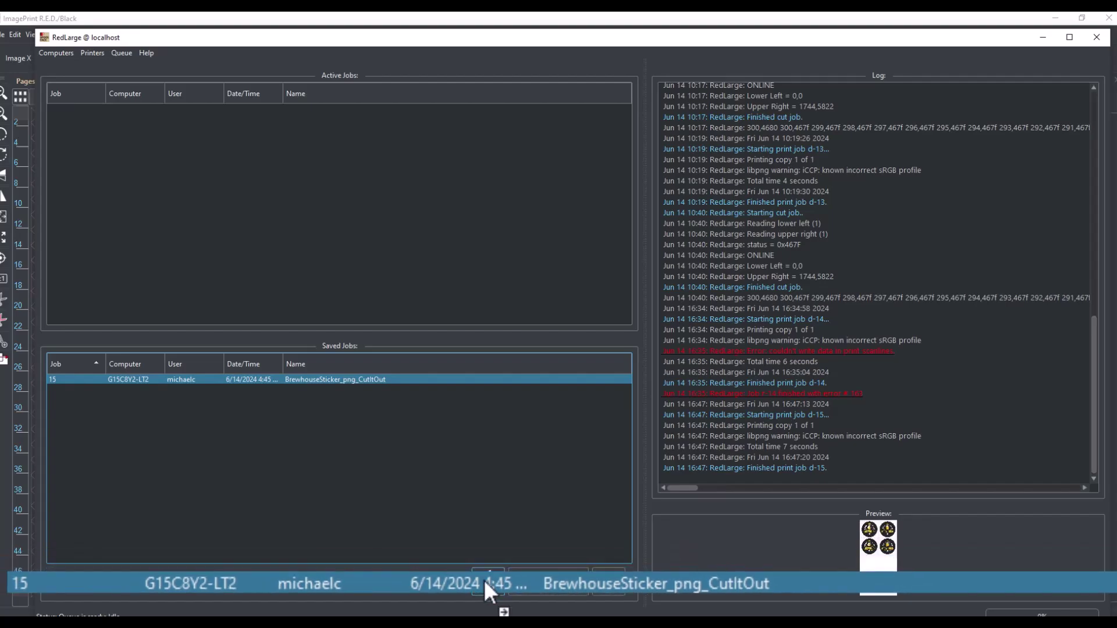